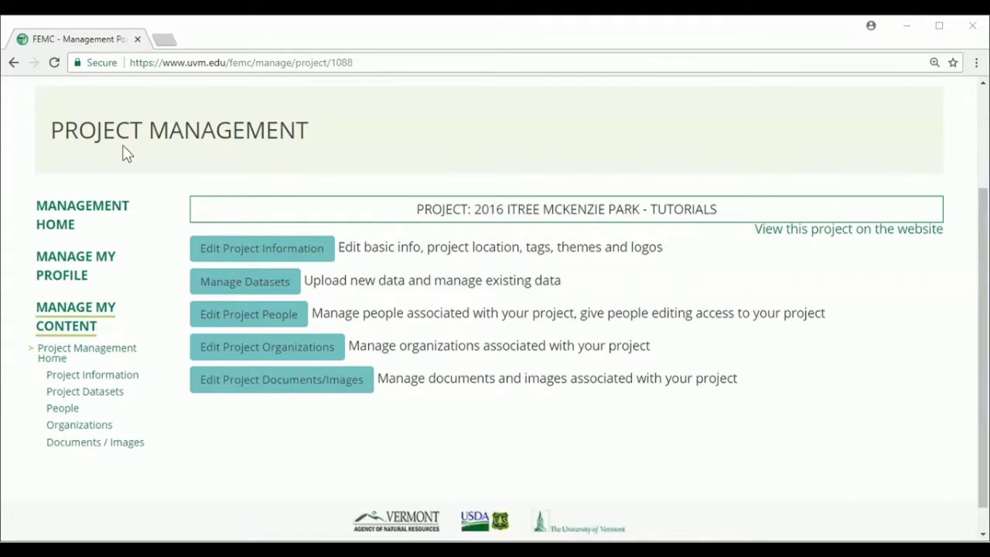
Open the project's documents and images and start a new file upload with Eco_Manual_v5.pdf
{"action": "left_click", "coordinate": [309, 379]}
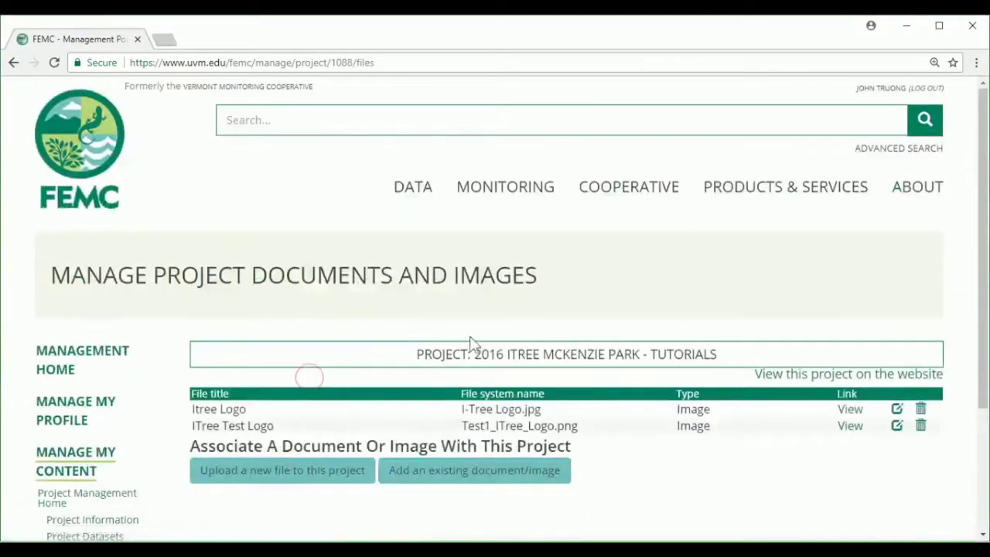
{"action": "scroll", "coordinate": [477, 341], "scroll_direction": "down", "scroll_amount": 2}
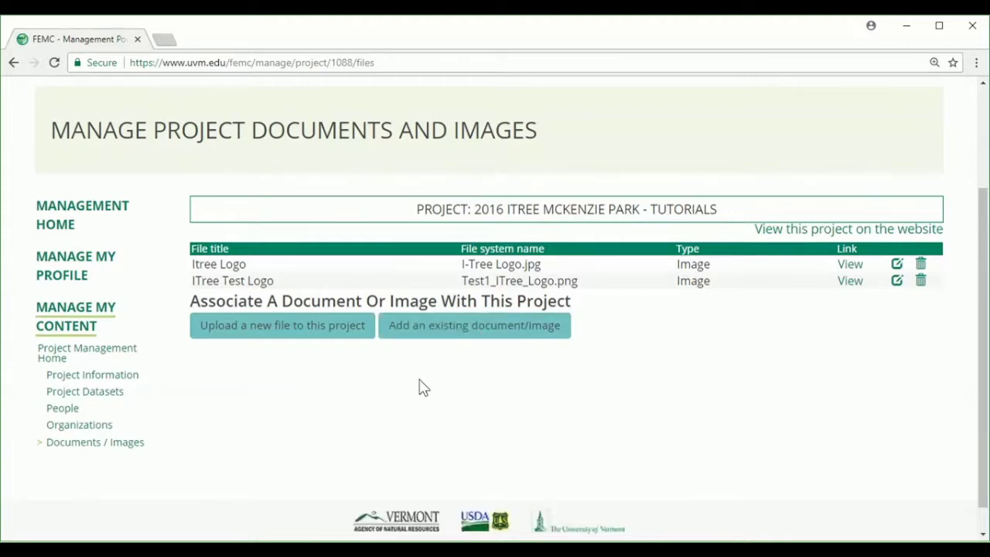
{"action": "left_click", "coordinate": [280, 332]}
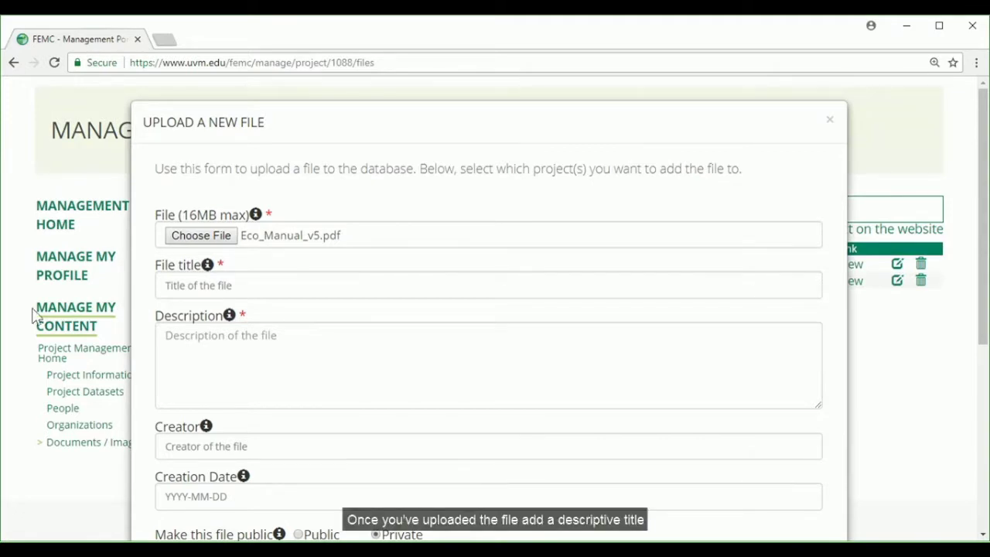
Title the file "Itree Eco Manual V5" and describe it as "This manual provides all the information needed to conduct an Eco project."
{"action": "left_click", "coordinate": [279, 352]}
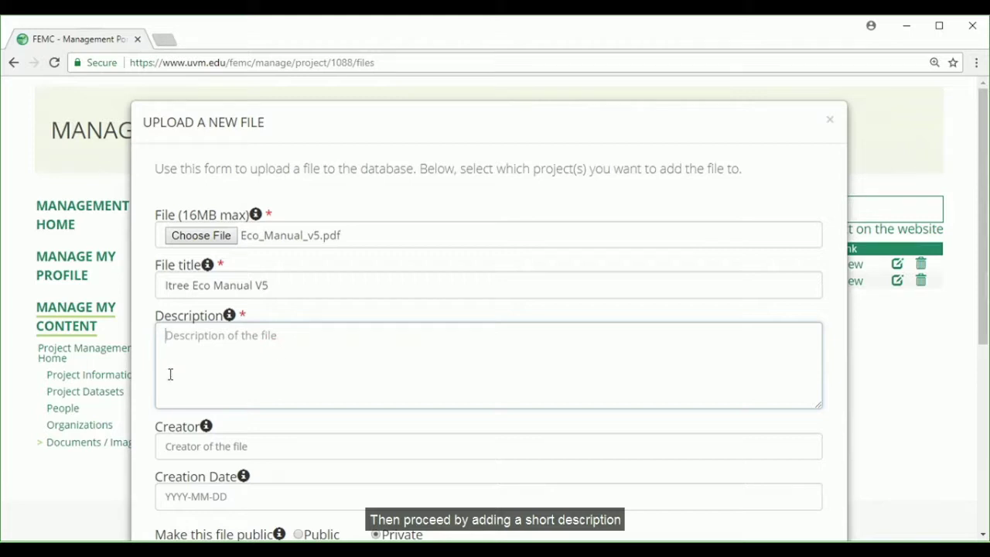
{"action": "left_click", "coordinate": [14, 128]}
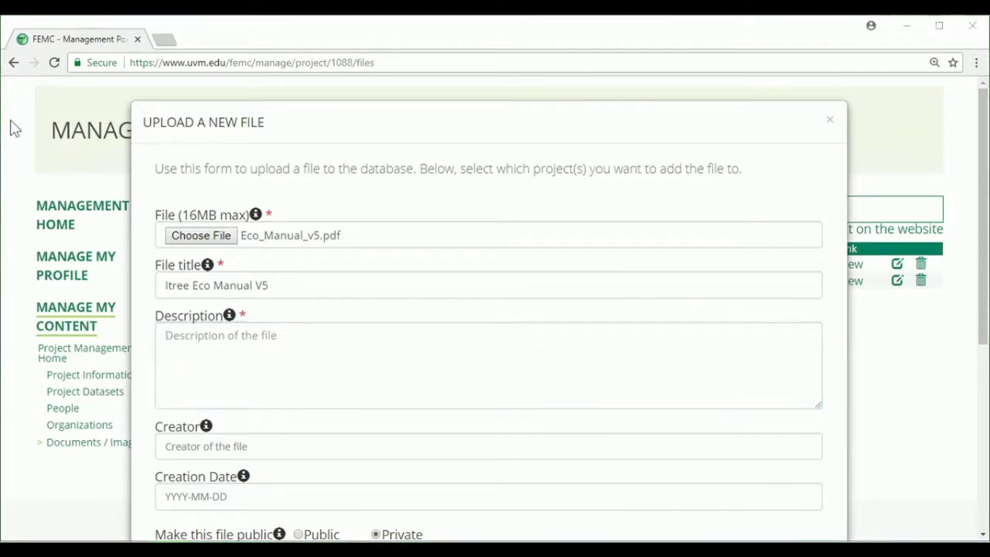
{"action": "left_click", "coordinate": [278, 338]}
{"action": "type", "text": "This manual provides all the information needed to conduct an Eco project."}
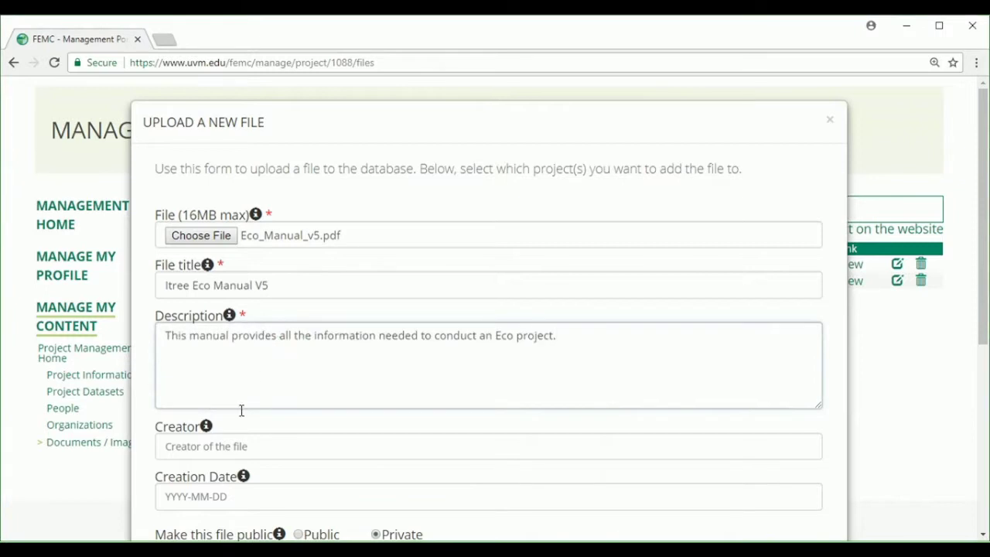
Enter "USFS, USDA UCF, Davey Tree Expery Company, SUNY ESF" as the creator of the manual
{"action": "left_click", "coordinate": [237, 439]}
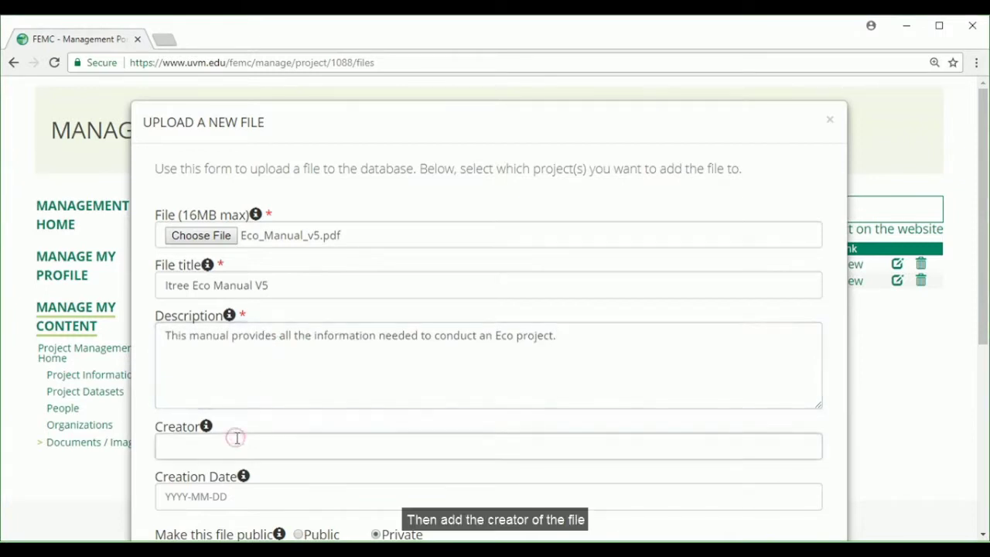
{"action": "scroll", "coordinate": [237, 437], "scroll_direction": "down", "scroll_amount": 1}
{"action": "left_click", "coordinate": [24, 441]}
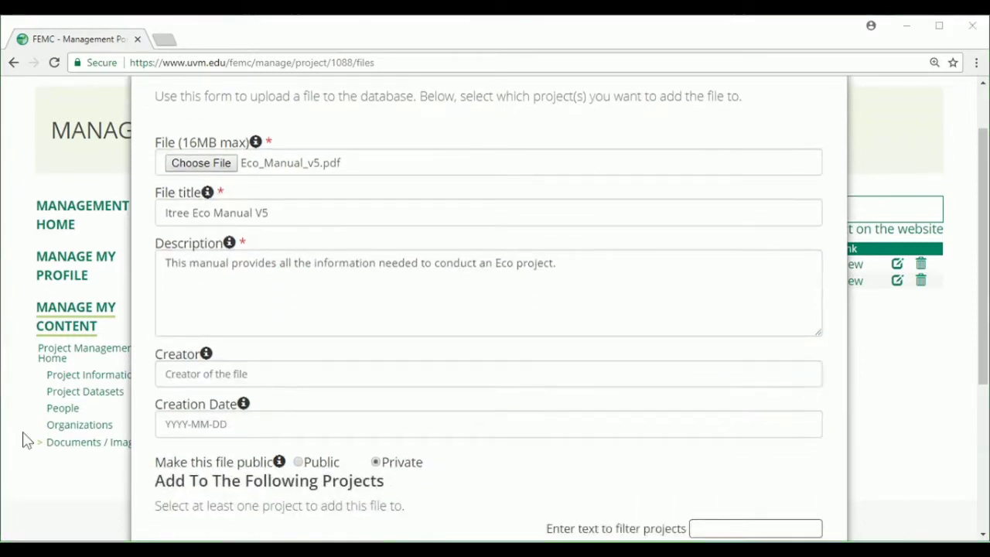
{"action": "left_click", "coordinate": [287, 377]}
{"action": "type", "text": "USFS, USDA UCC, Davey Tree Expert Company, SUNY ESF"}
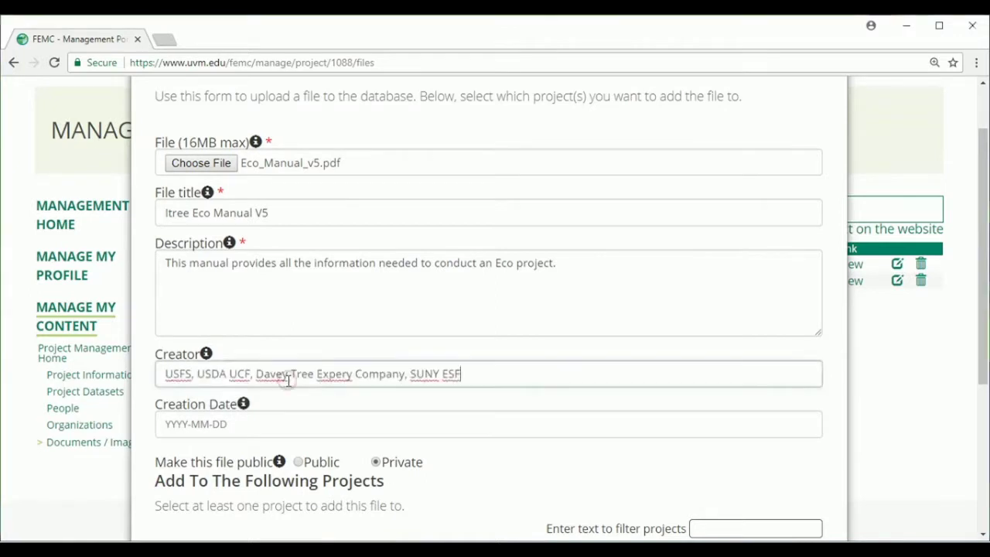
Set the manual's creation date to 2016-01-18
{"action": "left_click", "coordinate": [254, 420]}
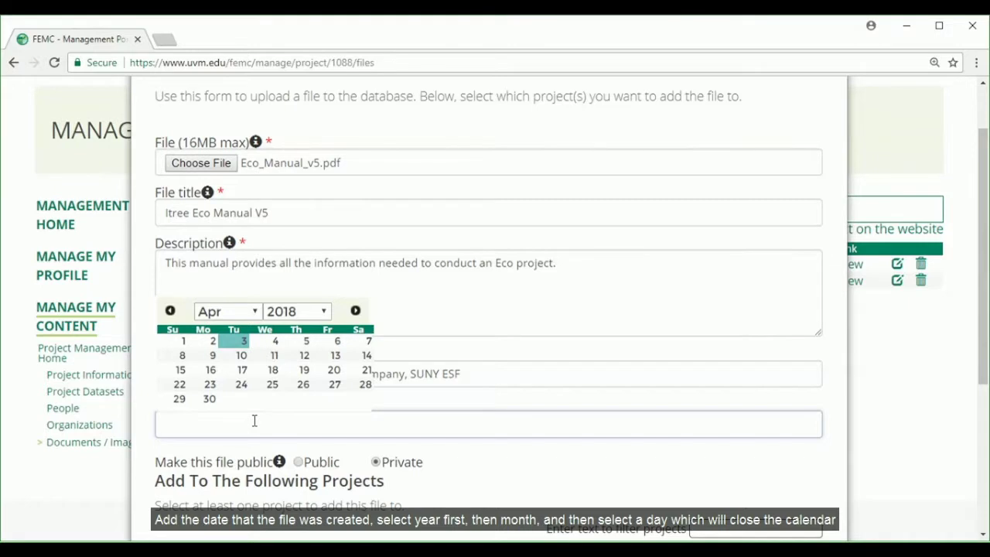
{"action": "left_click", "coordinate": [298, 311]}
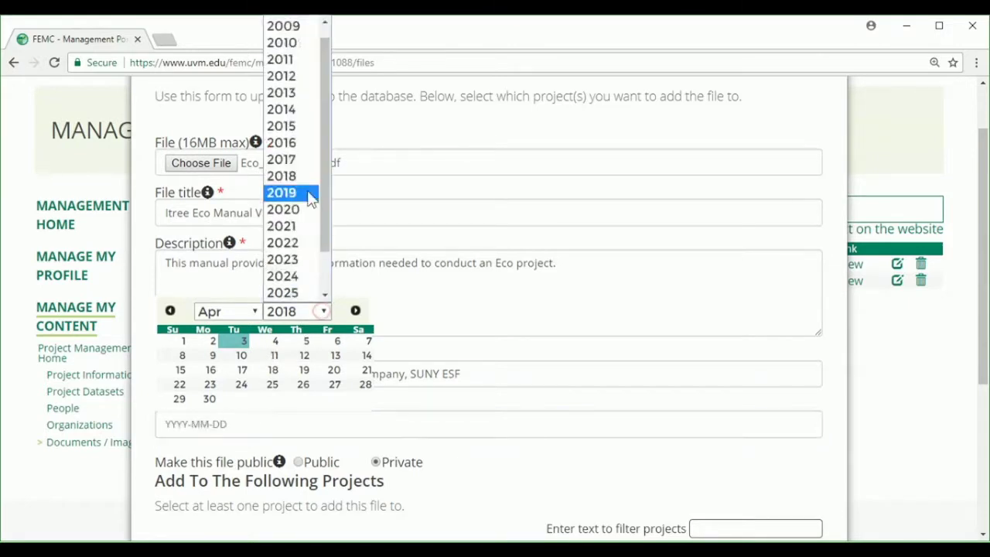
{"action": "left_click", "coordinate": [304, 142]}
{"action": "left_click", "coordinate": [256, 311]}
{"action": "left_click", "coordinate": [250, 310]}
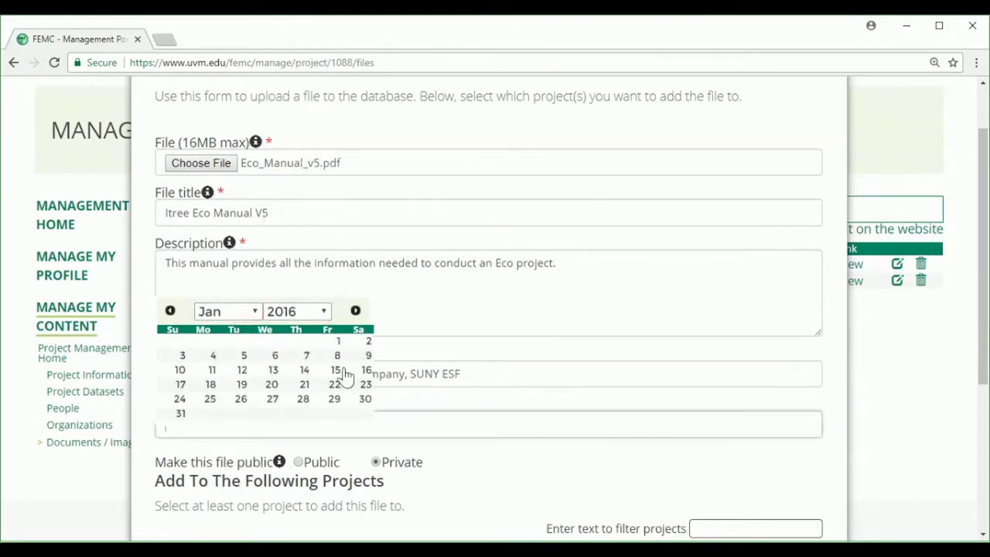
{"action": "left_click", "coordinate": [211, 389]}
Make the manual public, upload it to the project as a Publication, and refresh the project's file list
{"action": "scroll", "coordinate": [371, 409], "scroll_direction": "down", "scroll_amount": 2}
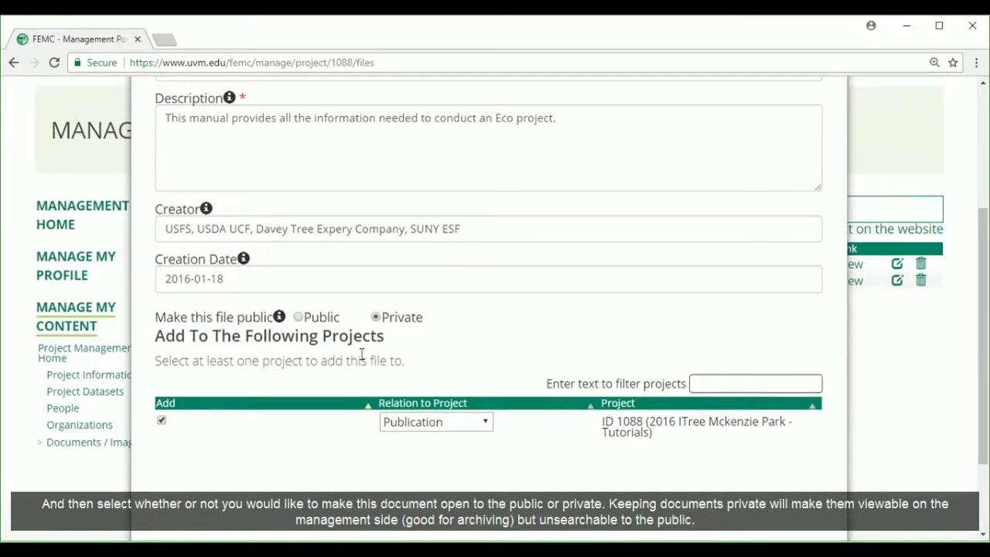
{"action": "left_click", "coordinate": [298, 317]}
{"action": "scroll", "coordinate": [541, 329], "scroll_direction": "down", "scroll_amount": 1}
{"action": "scroll", "coordinate": [599, 351], "scroll_direction": "down", "scroll_amount": 1}
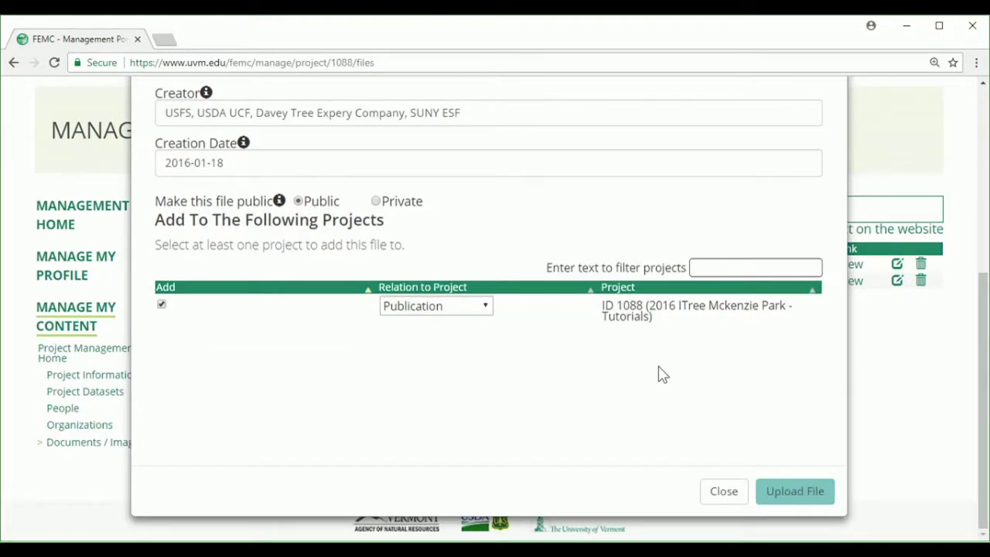
{"action": "left_click", "coordinate": [796, 495]}
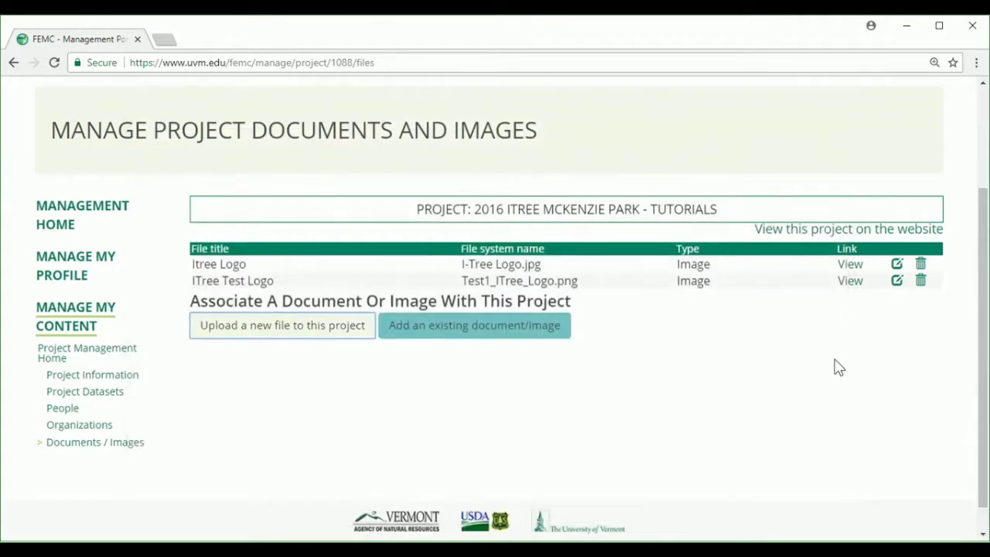
{"action": "left_click", "coordinate": [56, 63]}
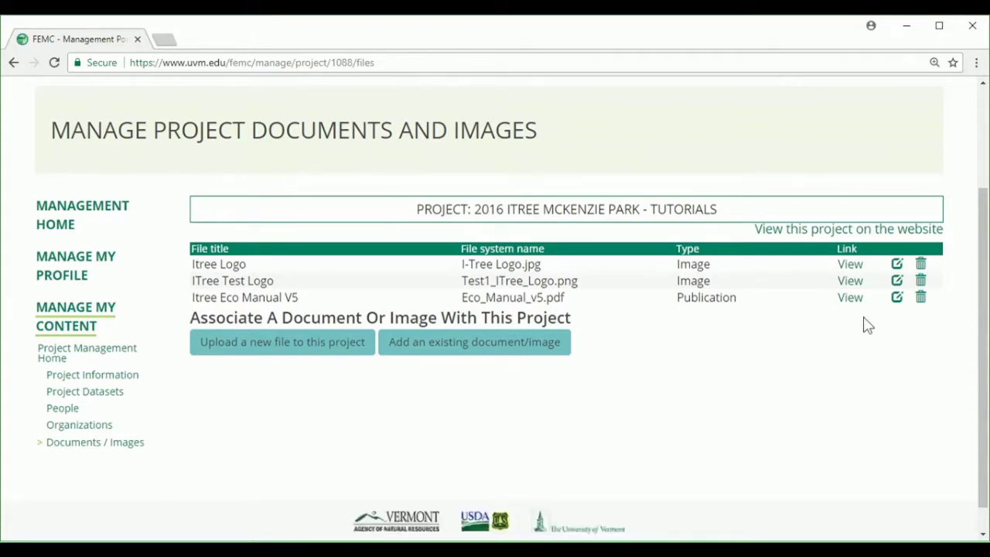
Start another file upload with BurlingtonParksForestInventory_FinalReport.pdf, titled "2016 iTree Burlington, VT Parks Forest Inventory"
{"action": "left_click", "coordinate": [314, 341]}
{"action": "left_click", "coordinate": [220, 233]}
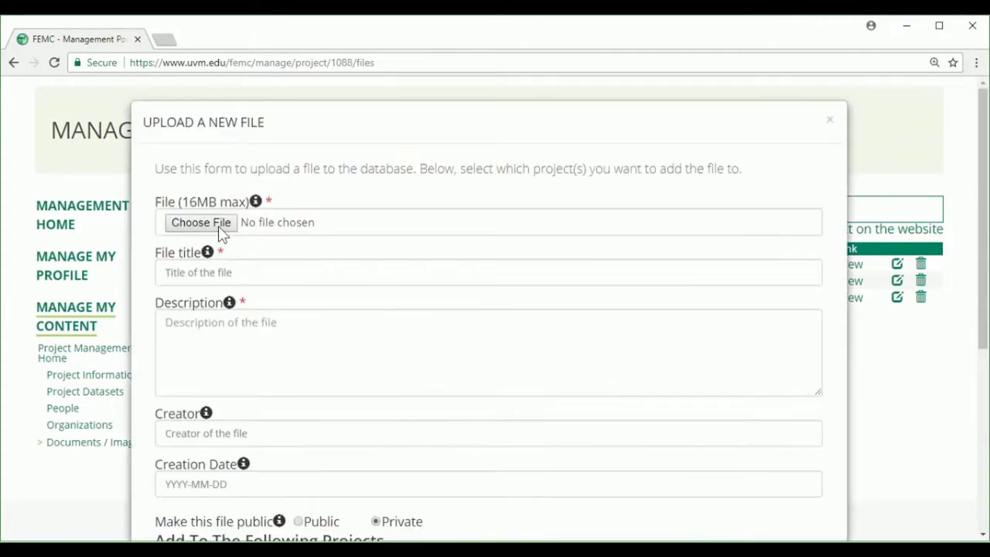
{"action": "scroll", "coordinate": [220, 236], "scroll_direction": "down", "scroll_amount": 1}
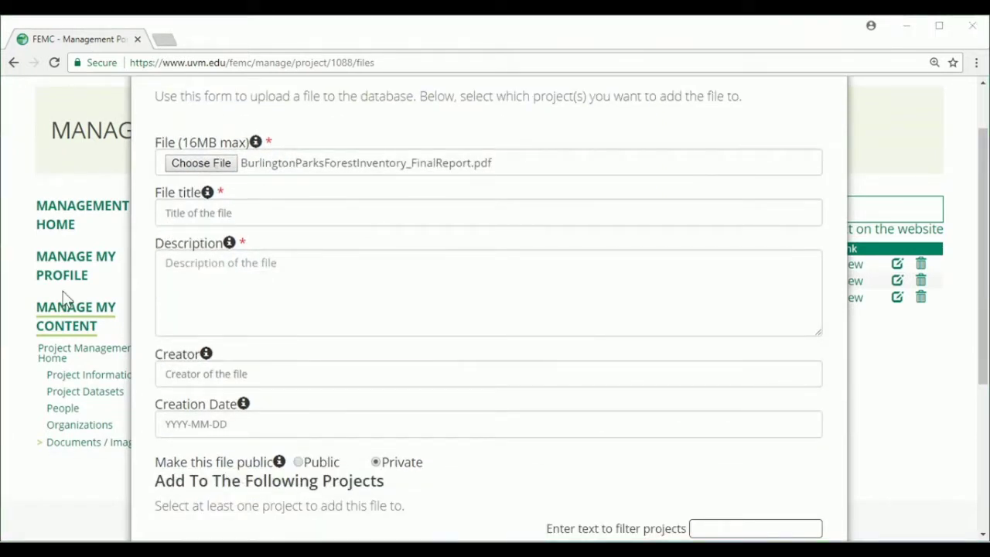
{"action": "left_click", "coordinate": [347, 214]}
{"action": "type", "text": "2016 iTree Burlington, VT Parks Forest Inventory"}
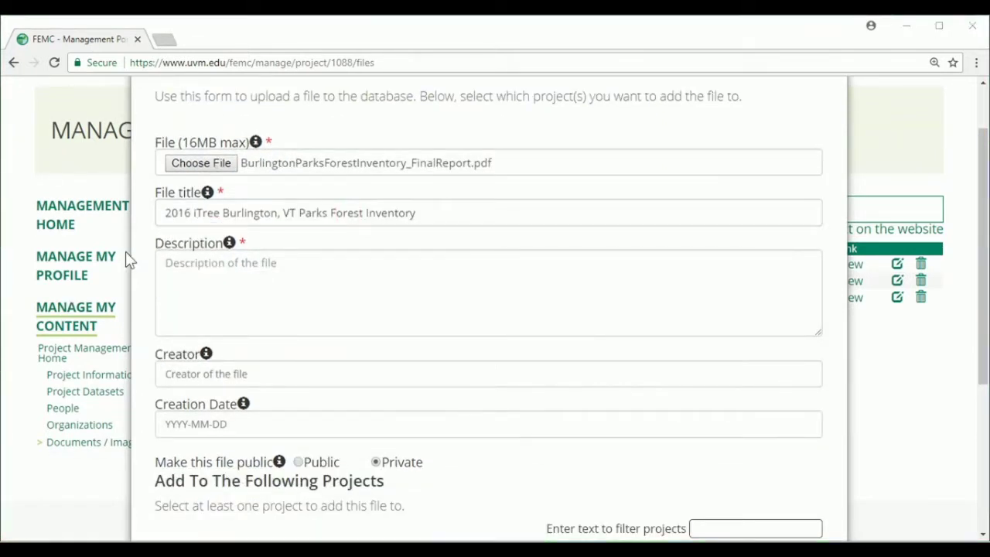
Enter the description "This report was created to summarize the data collected by UVM NR1 students and the Forest Ecosystem Monitoring Cooperative in 2016." and creator's initials
{"action": "left_click", "coordinate": [206, 287]}
{"action": "type", "text": "This report was created to summarize the data collected by UVM NR1 students and the Forest Ecosystem Monitoring Cooperative in 2016."}
{"action": "left_click", "coordinate": [186, 384]}
{"action": "type", "text": "JMT"}
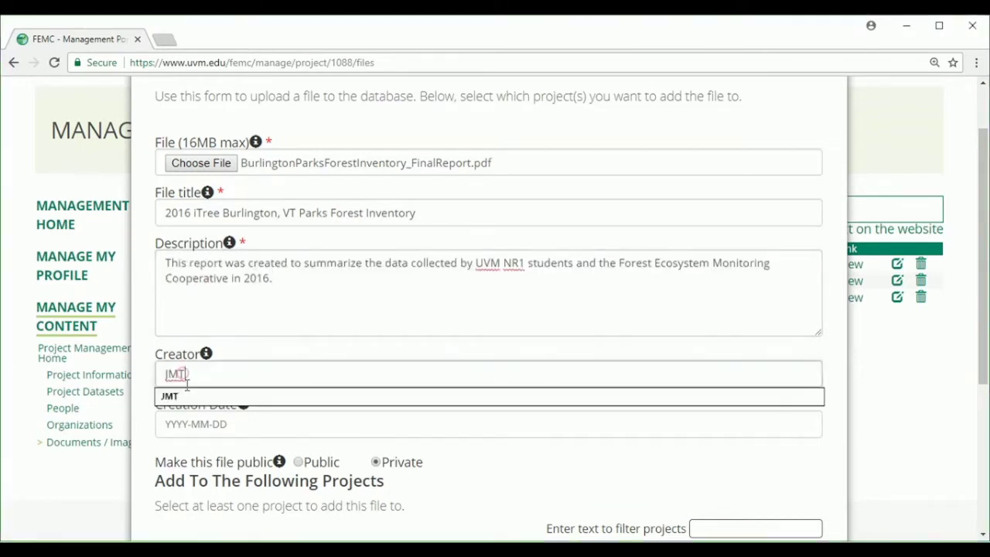
Set the inventory report's creation date to 2017-05-25
{"action": "left_click", "coordinate": [208, 422]}
{"action": "left_click", "coordinate": [322, 311]}
{"action": "left_click", "coordinate": [309, 173]}
{"action": "left_click", "coordinate": [228, 311]}
{"action": "left_click", "coordinate": [232, 381]}
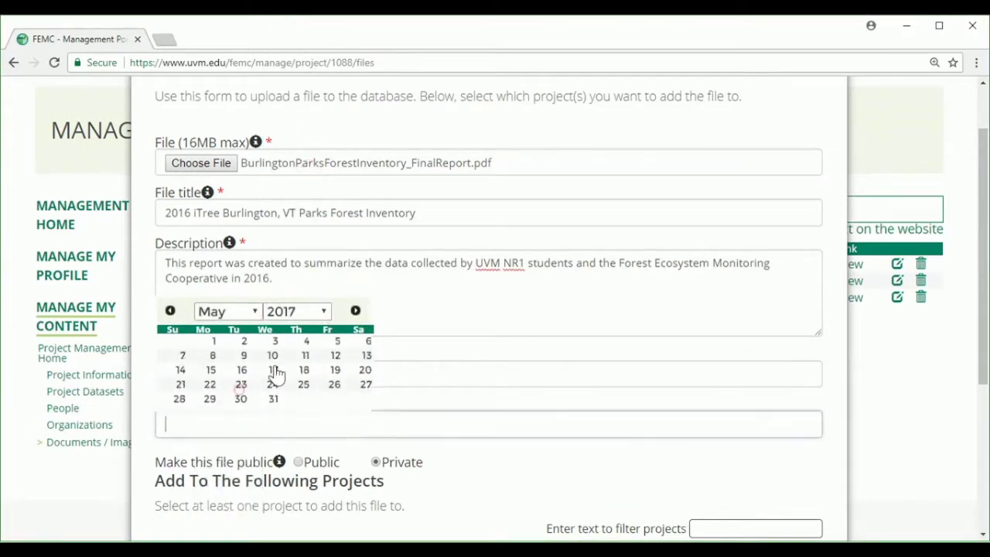
{"action": "left_click", "coordinate": [303, 384]}
Set the file's relation to the project to Report and upload it as a private file
{"action": "scroll", "coordinate": [570, 342], "scroll_direction": "down", "scroll_amount": 3}
{"action": "left_click", "coordinate": [435, 305]}
{"action": "left_click", "coordinate": [433, 340]}
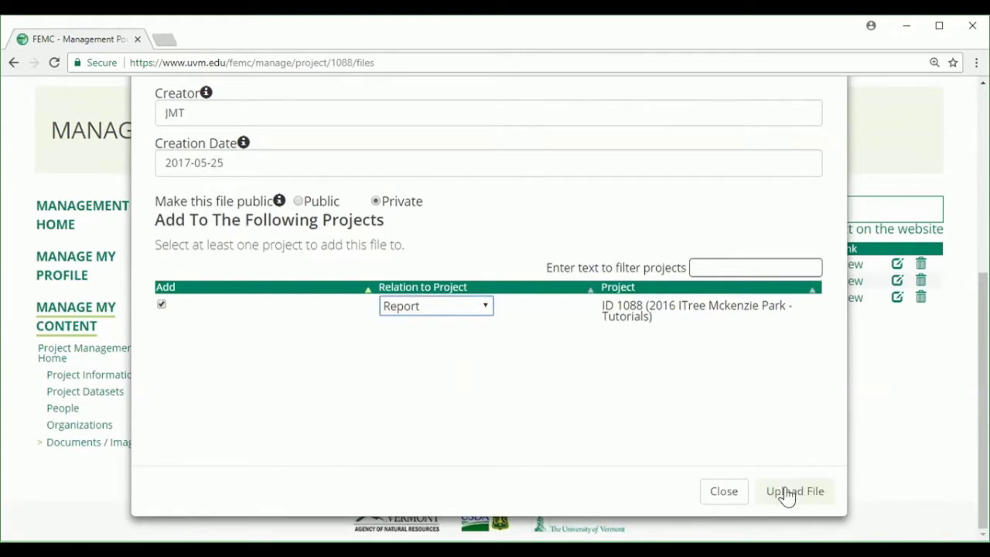
{"action": "left_click", "coordinate": [786, 493]}
Start a third file upload with McKenzieParcel_Plots.jpg, titled "2016 Itree McKenzie Parcel Plot Map"
{"action": "left_click", "coordinate": [315, 338]}
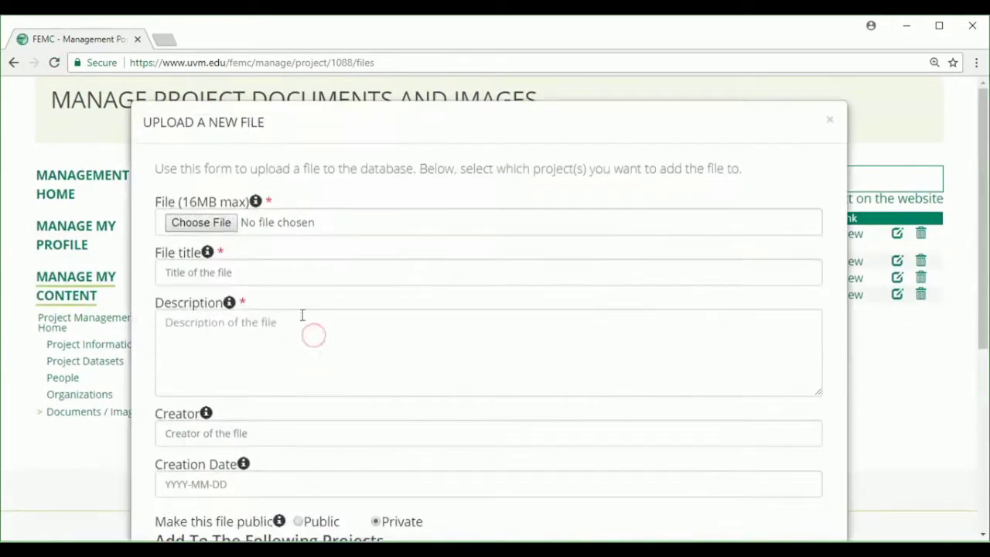
{"action": "left_click", "coordinate": [221, 223]}
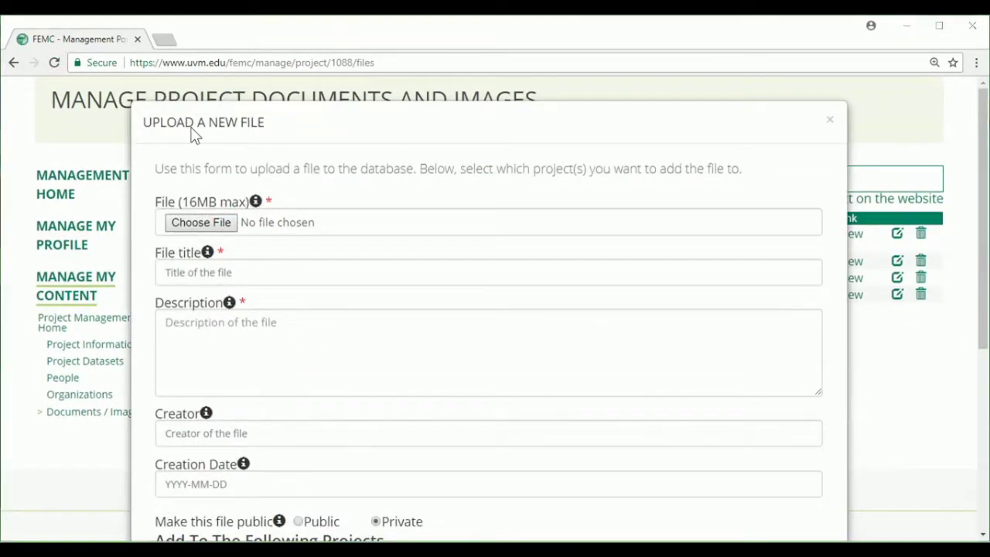
{"action": "scroll", "coordinate": [131, 163], "scroll_direction": "down", "scroll_amount": 2}
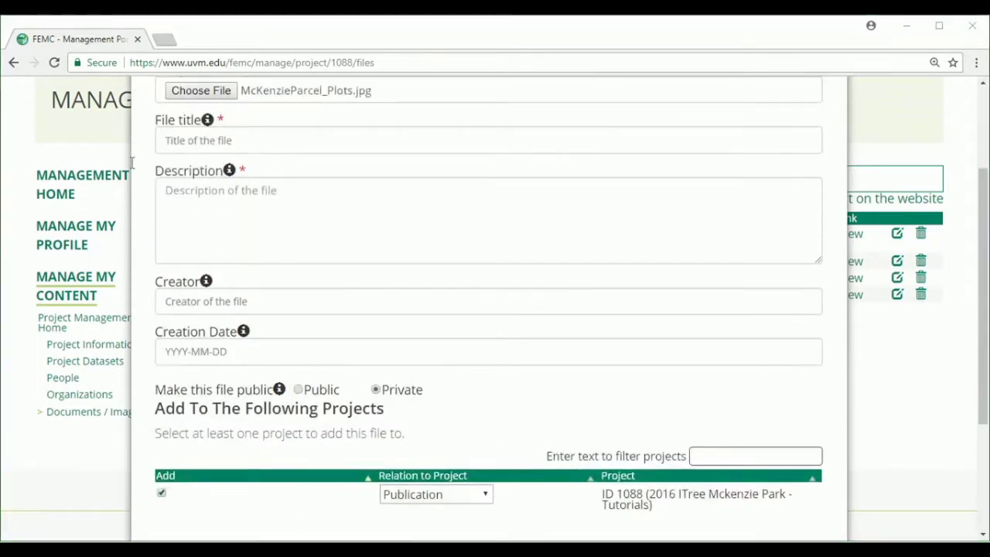
{"action": "type", "text": "2016 Itree McKenzie Parcel Plot Map"}
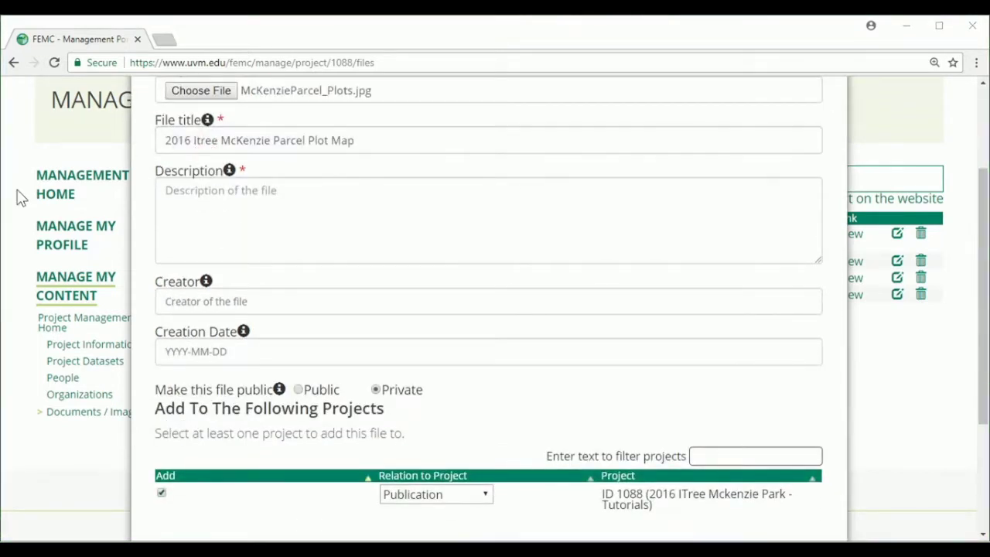
Enter the description "This map provides an overview of all the plots located within McKenzie park for the 2016 iTree project in Burlington, VT." and creator's initials
{"action": "type", "text": "This map provides an overview of all the plots located within McKenzie park for the 2016 iTree project in Burlington, VT."}
{"action": "left_click", "coordinate": [243, 301]}
{"action": "type", "text": "JMT"}
Set the plot map's creation date to 2016-09-20
{"action": "left_click", "coordinate": [240, 351]}
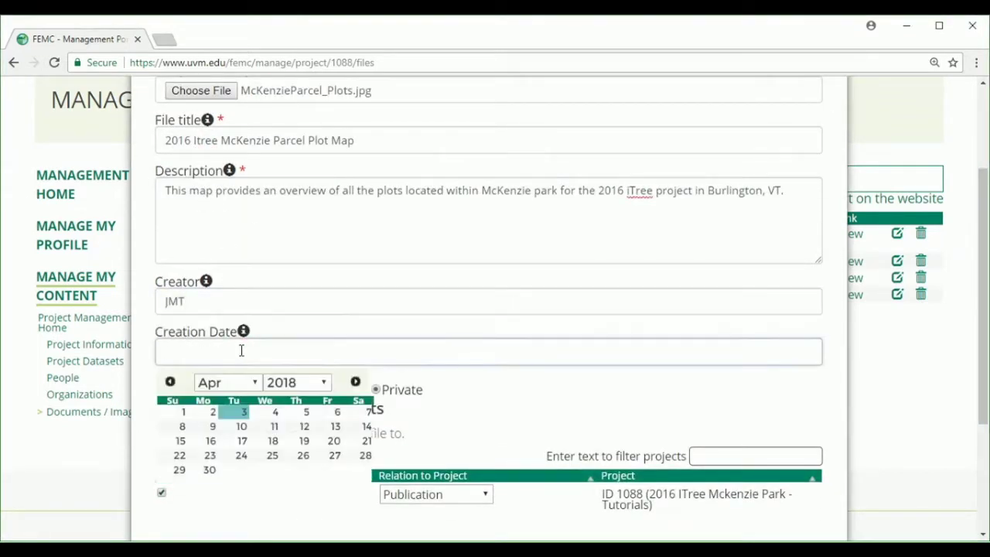
{"action": "left_click", "coordinate": [297, 382]}
{"action": "left_click", "coordinate": [302, 181]}
{"action": "left_click", "coordinate": [232, 382]}
{"action": "left_click", "coordinate": [232, 314]}
{"action": "left_click", "coordinate": [241, 455]}
Make the plot map public, set its relation to the project to Image, and upload the file
{"action": "scroll", "coordinate": [279, 387], "scroll_direction": "down", "scroll_amount": 1}
{"action": "left_click", "coordinate": [297, 317]}
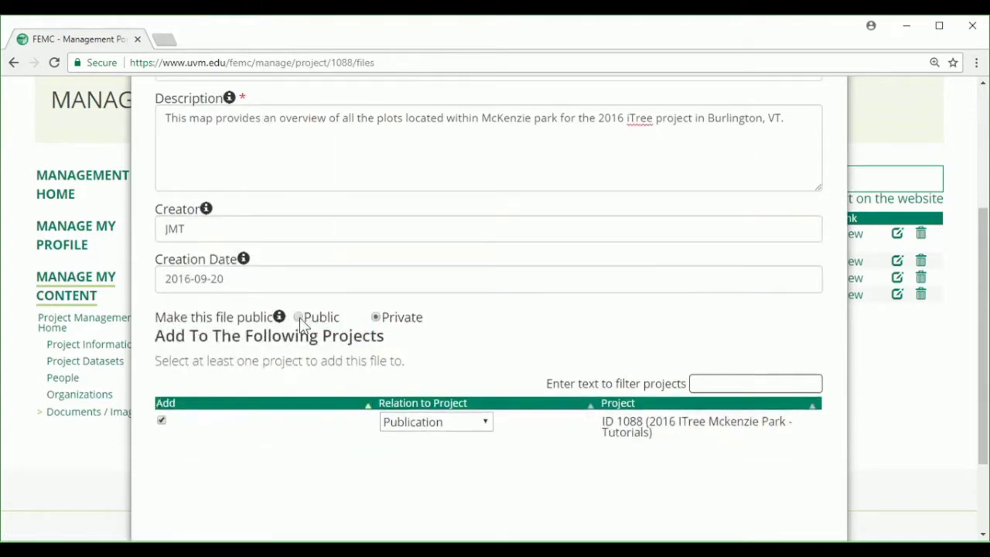
{"action": "left_click", "coordinate": [435, 421]}
{"action": "left_click", "coordinate": [439, 470]}
{"action": "scroll", "coordinate": [439, 473], "scroll_direction": "down", "scroll_amount": 3}
{"action": "left_click", "coordinate": [778, 482]}
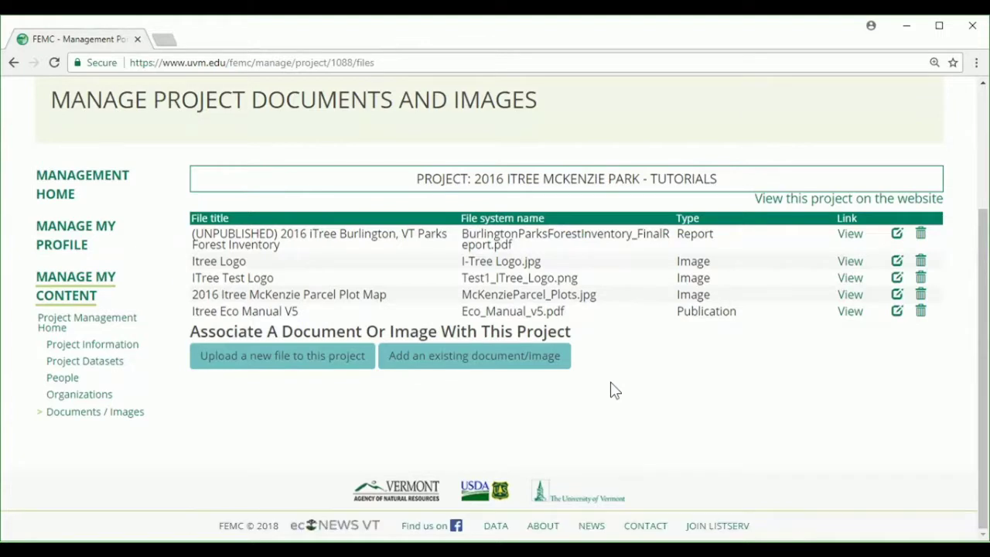
Open the documents and images associated with the project's 2016 iTree Tree Data dataset
{"action": "left_click", "coordinate": [116, 362]}
{"action": "scroll", "coordinate": [115, 364], "scroll_direction": "down", "scroll_amount": 3}
{"action": "left_click", "coordinate": [298, 320]}
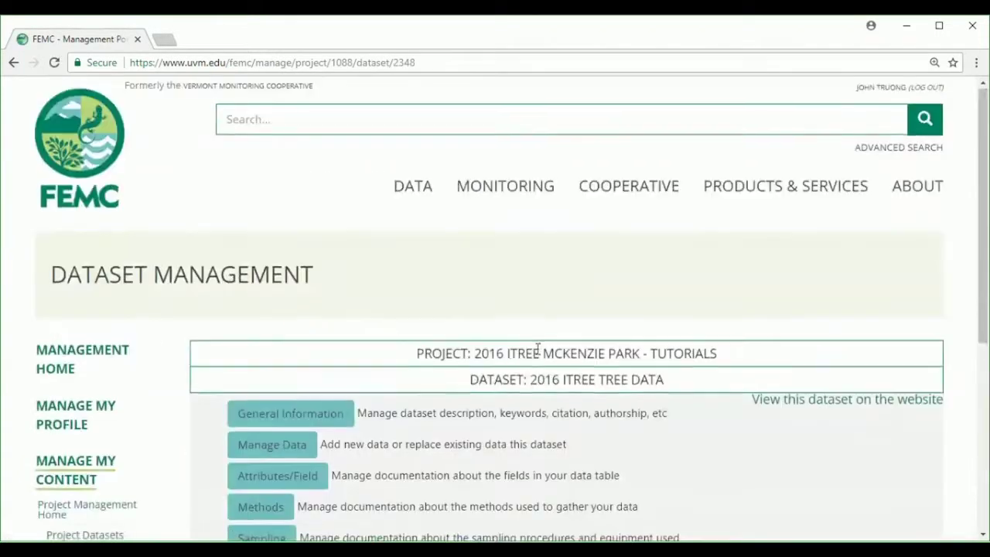
{"action": "scroll", "coordinate": [537, 349], "scroll_direction": "down", "scroll_amount": 3}
{"action": "left_click", "coordinate": [312, 382]}
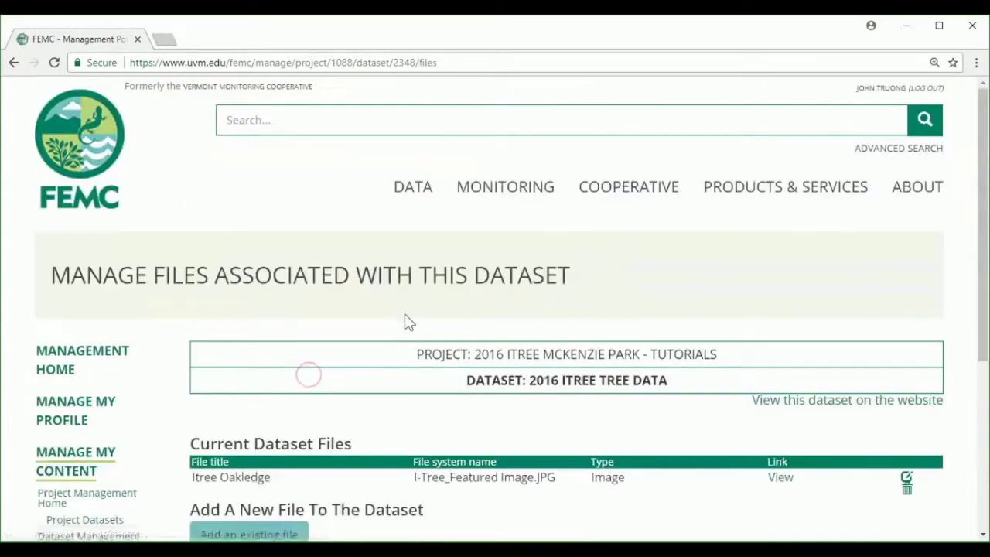
{"action": "scroll", "coordinate": [395, 333], "scroll_direction": "down", "scroll_amount": 3}
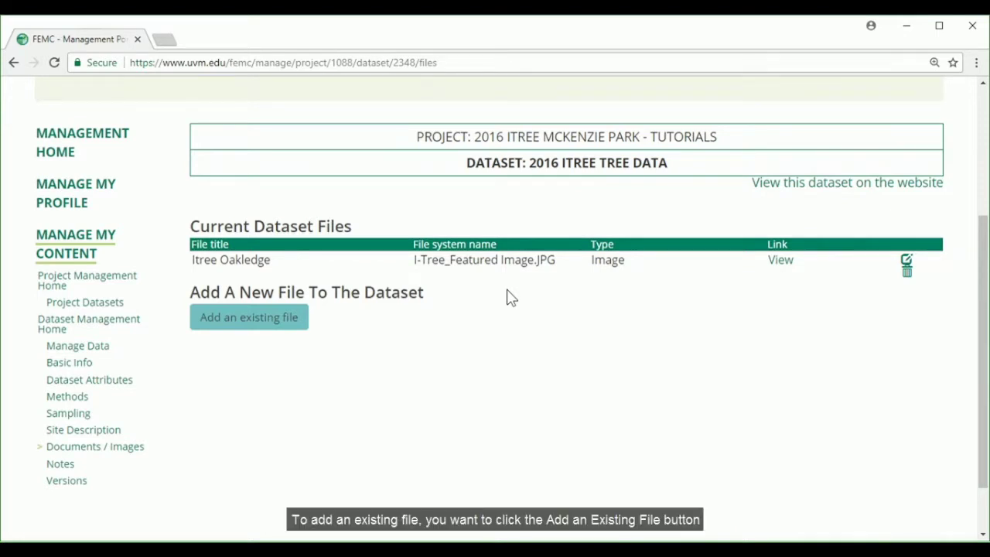
Add the existing file 2016 Itree McKenzie Parcel Plot Map (McKenzieParcel_Plots.jpg) to the dataset as an Image
{"action": "left_click", "coordinate": [301, 324]}
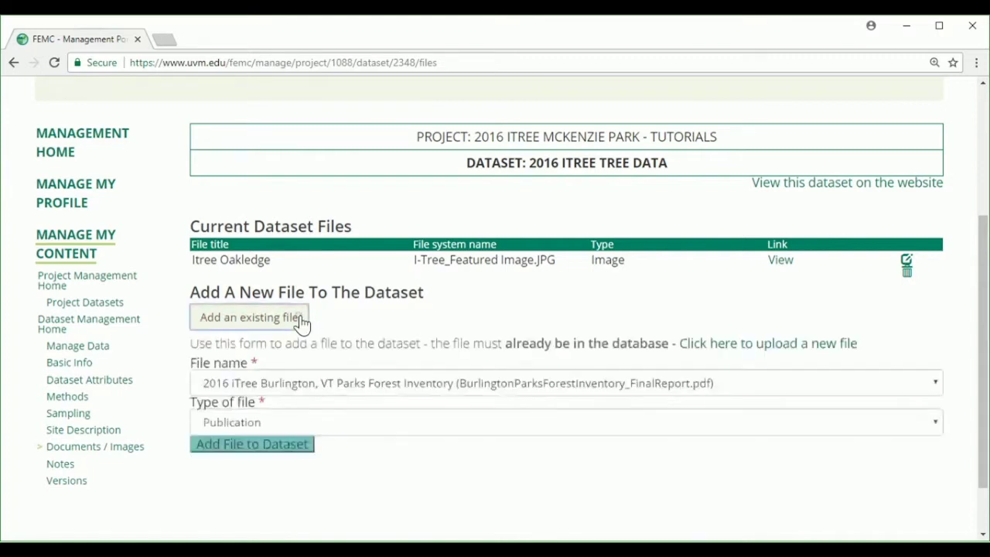
{"action": "scroll", "coordinate": [793, 301], "scroll_direction": "down", "scroll_amount": 2}
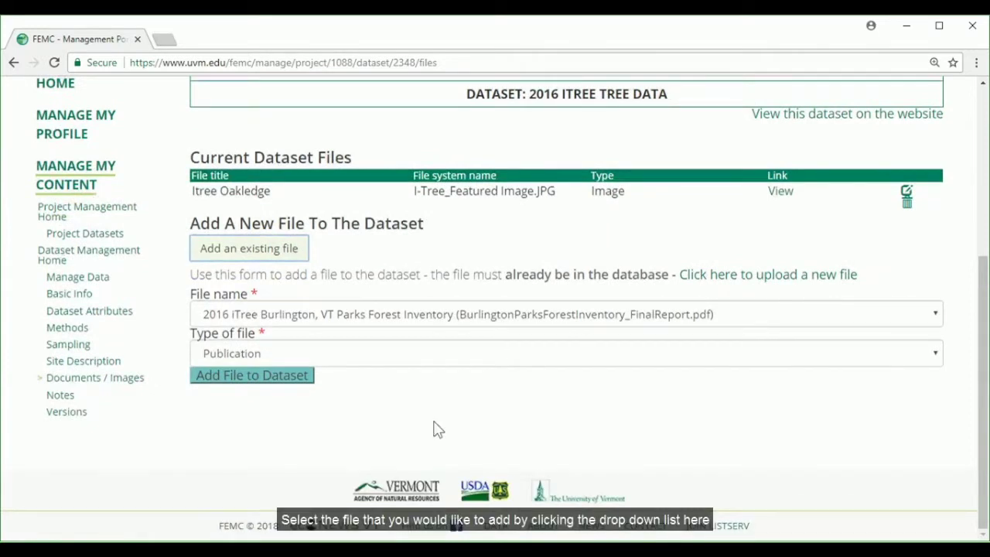
{"action": "left_click", "coordinate": [902, 318]}
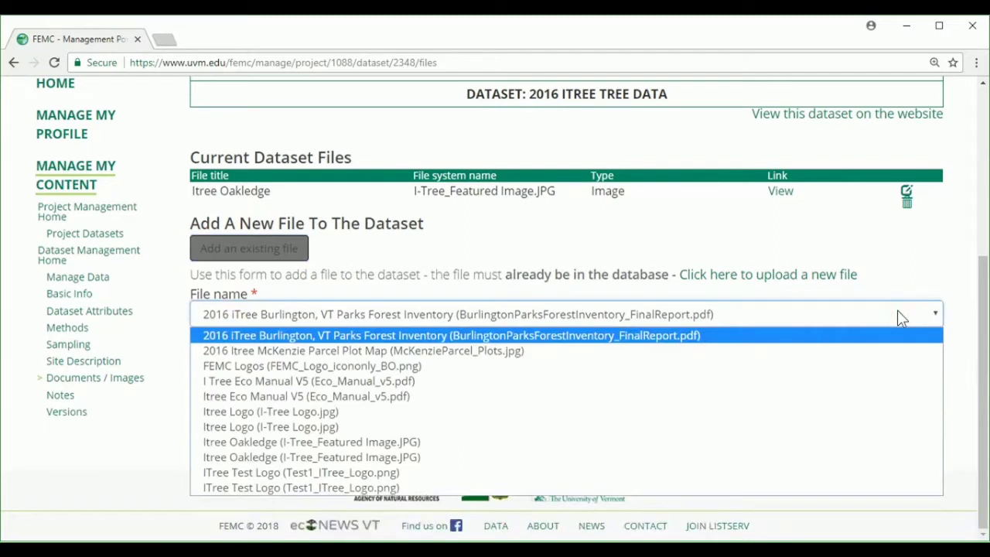
{"action": "left_click", "coordinate": [894, 352]}
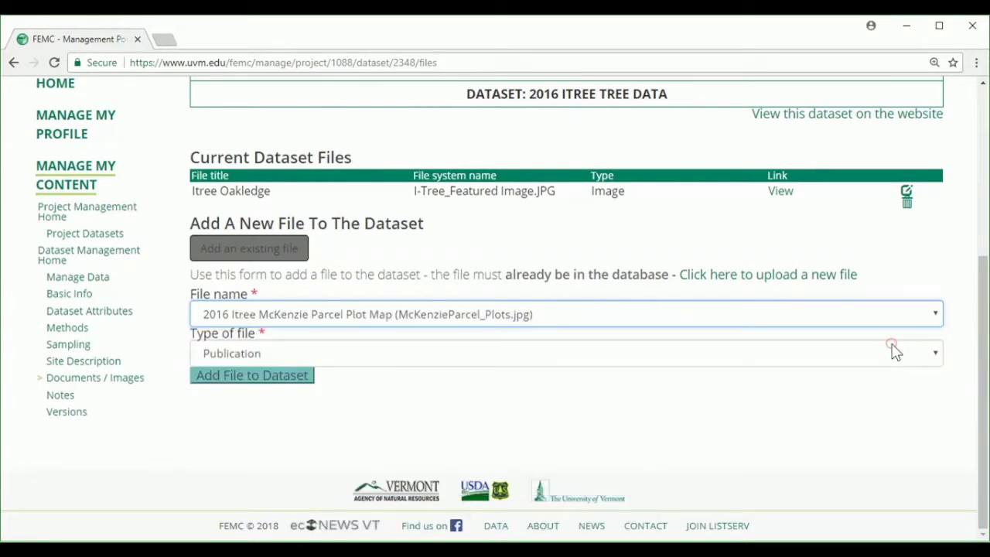
{"action": "left_click", "coordinate": [819, 362]}
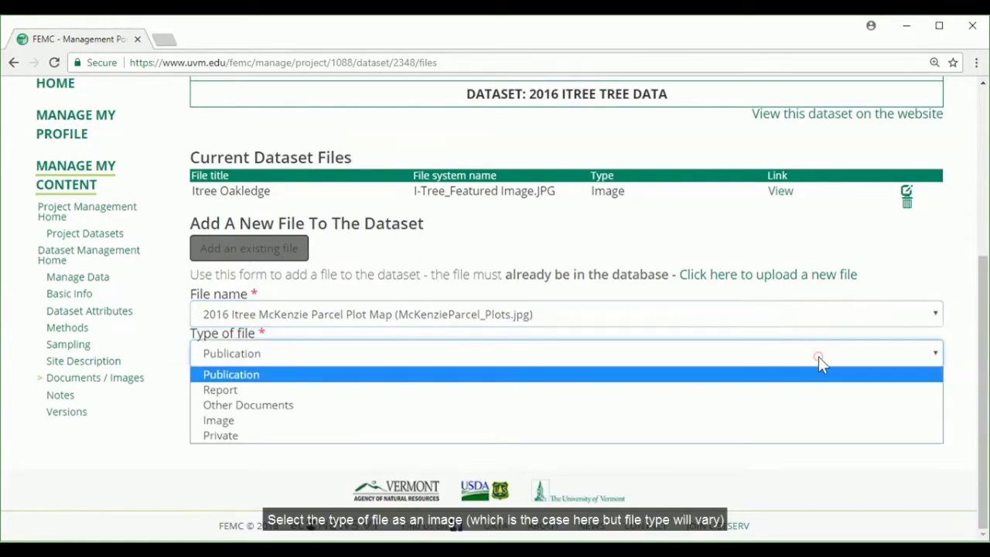
{"action": "left_click", "coordinate": [812, 433]}
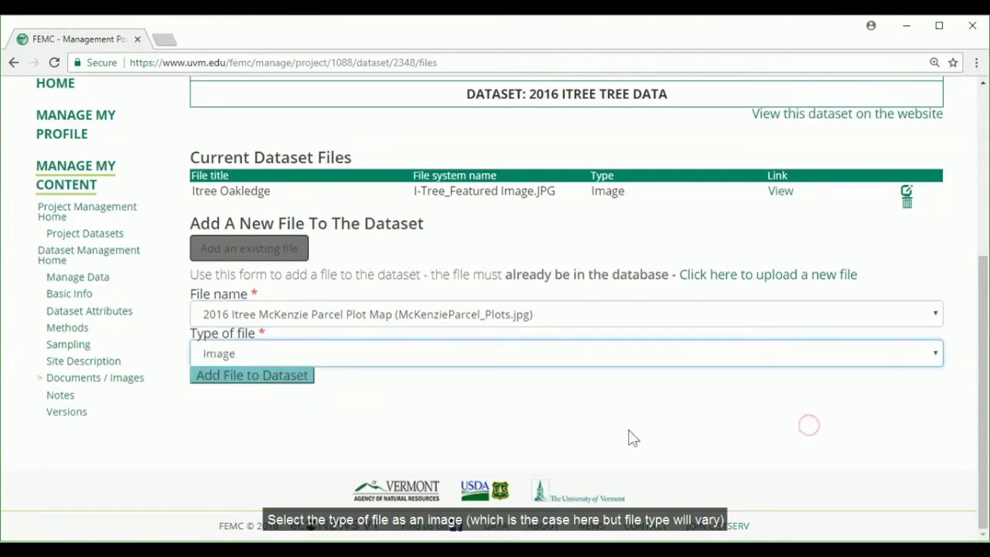
{"action": "left_click", "coordinate": [304, 379]}
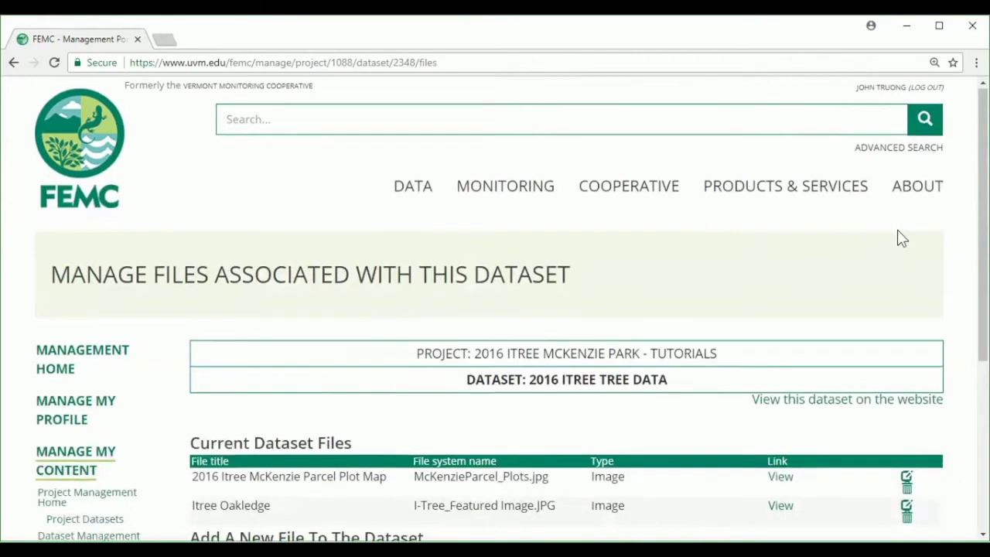
{"action": "scroll", "coordinate": [900, 238], "scroll_direction": "down", "scroll_amount": 3}
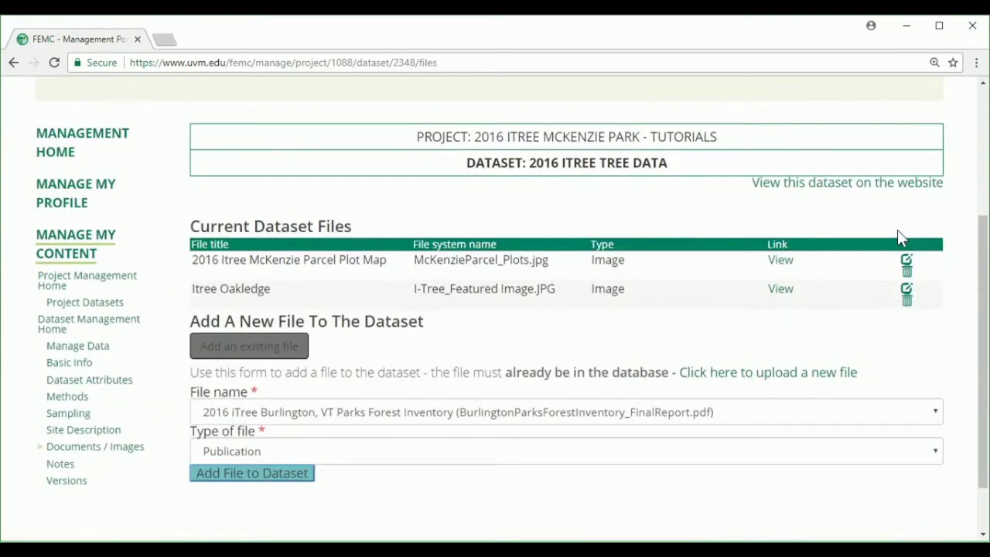